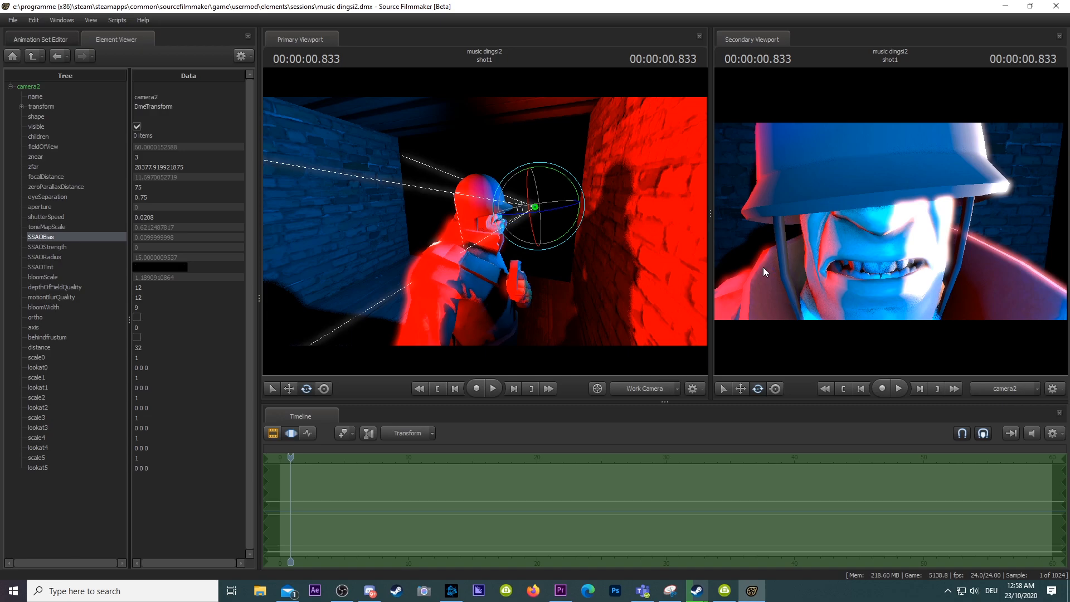
Step: Swing camera2 around the soldier's head, undo the rotation, and look over the session file commands
{"action": "mouse_move", "coordinate": [535, 207]}
{"action": "left_mouse_down"}
{"action": "mouse_move", "coordinate": [468, 192]}
{"action": "mouse_move", "coordinate": [485, 204]}
{"action": "mouse_move", "coordinate": [657, 208]}
{"action": "mouse_move", "coordinate": [609, 218]}
{"action": "left_mouse_up"}
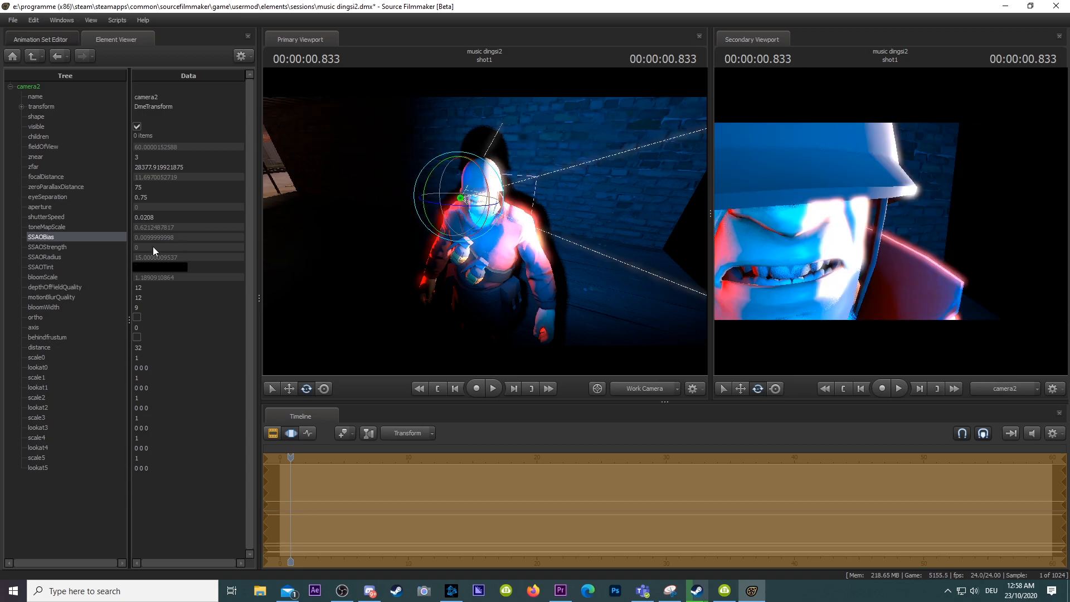
{"action": "key", "text": "ctrl+z"}
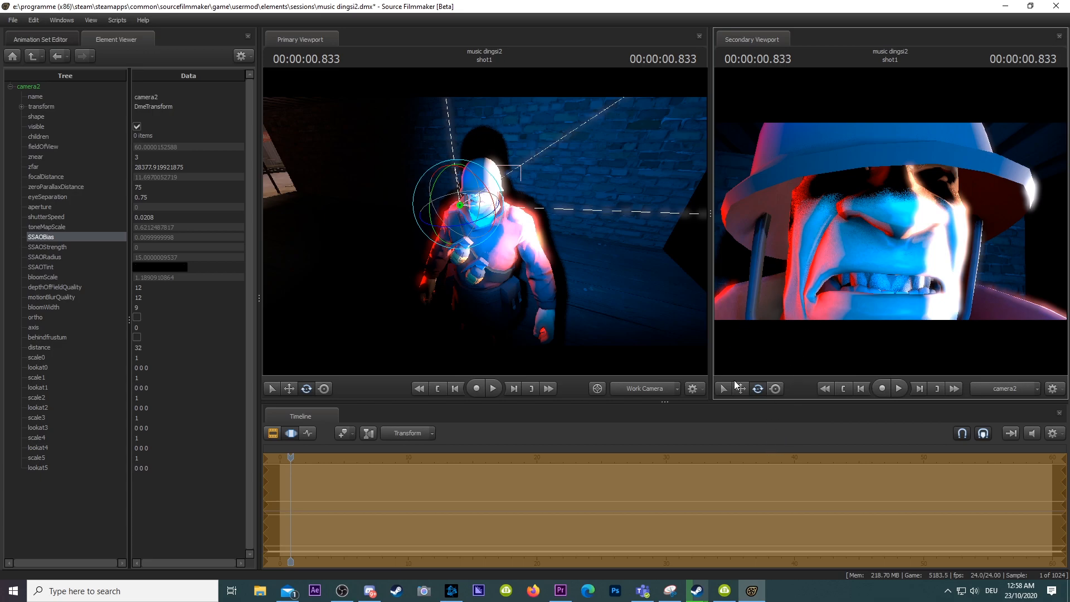
{"action": "left_click", "coordinate": [13, 20]}
{"action": "mouse_move", "coordinate": [78, 138]}
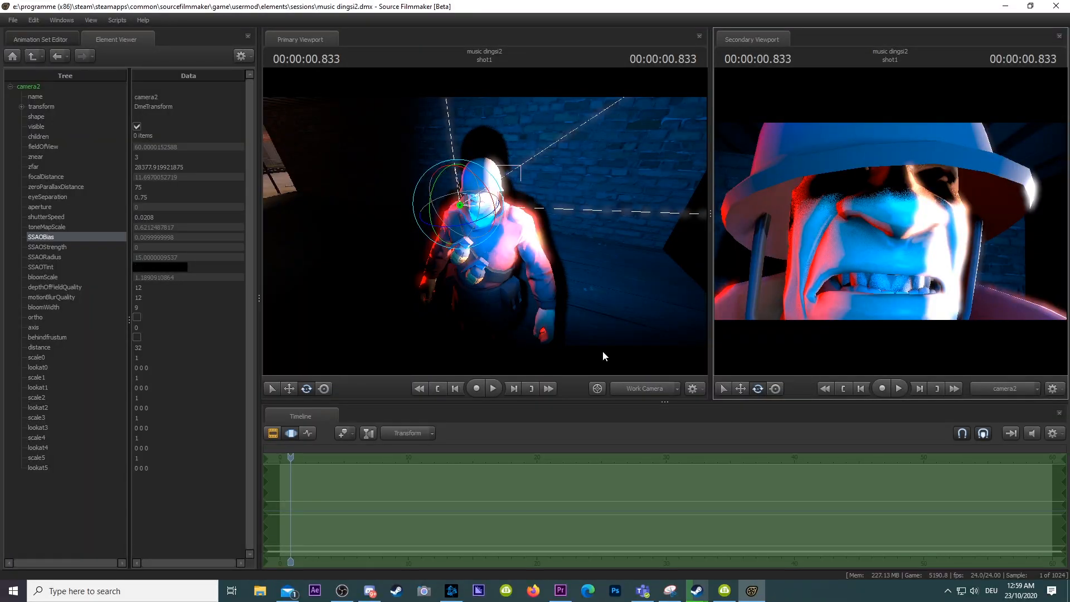
Step: Switch to Photos to review the earlier close-up render logo2.png
{"action": "key", "text": "alt+Tab"}
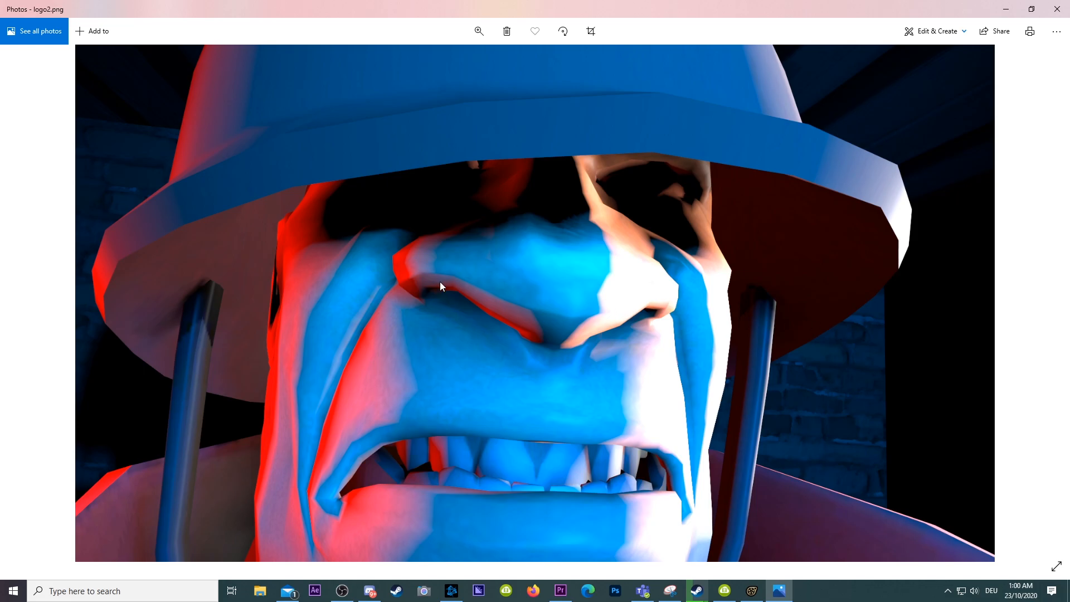
Step: Check the YouTube 'sfm poster close up' results, then return to SFM and orbit the work view
{"action": "key", "text": "alt+Tab"}
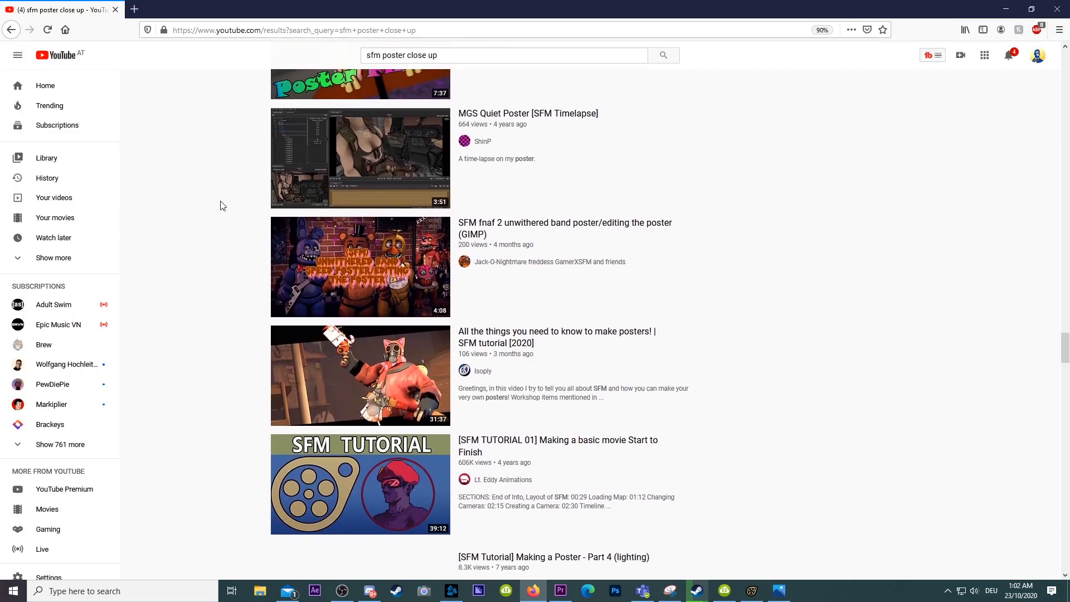
{"action": "scroll", "coordinate": [232, 259], "scroll_direction": "down", "scroll_amount": 5}
{"action": "scroll", "coordinate": [232, 258], "scroll_direction": "down", "scroll_amount": 5}
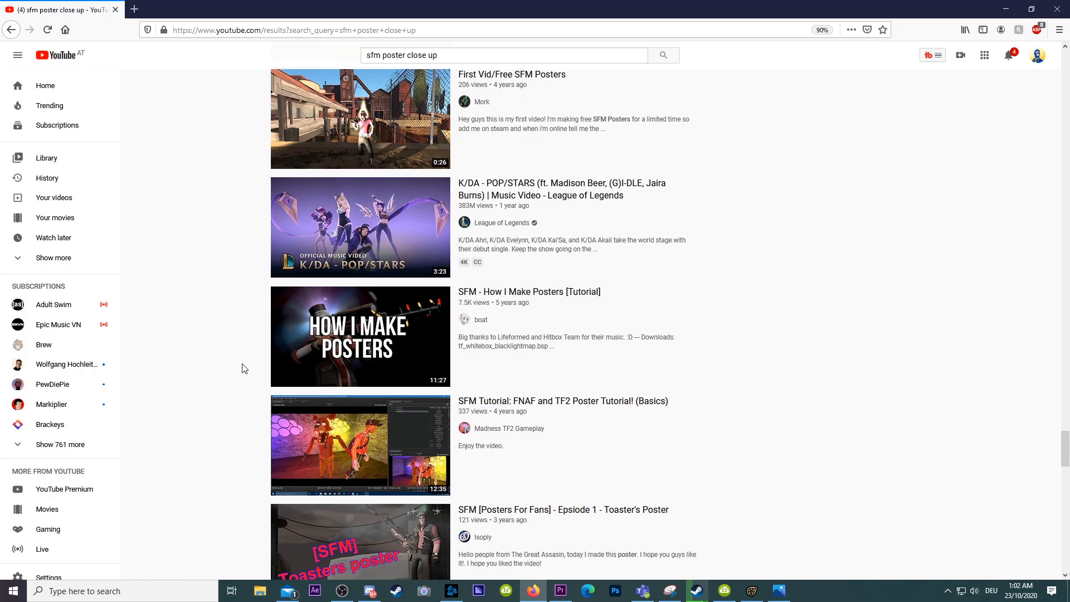
{"action": "scroll", "coordinate": [242, 368], "scroll_direction": "down", "scroll_amount": 3}
{"action": "scroll", "coordinate": [242, 368], "scroll_direction": "up", "scroll_amount": 3}
{"action": "scroll", "coordinate": [242, 368], "scroll_direction": "down", "scroll_amount": 5}
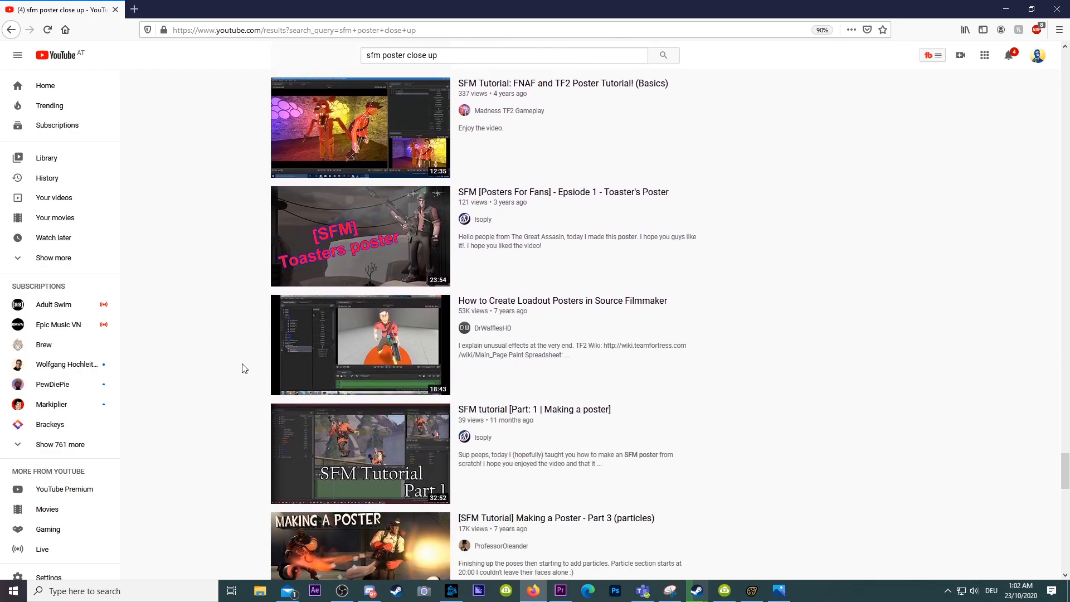
{"action": "scroll", "coordinate": [242, 368], "scroll_direction": "down", "scroll_amount": 5}
{"action": "scroll", "coordinate": [242, 368], "scroll_direction": "down", "scroll_amount": 2}
{"action": "scroll", "coordinate": [241, 368], "scroll_direction": "down", "scroll_amount": 4}
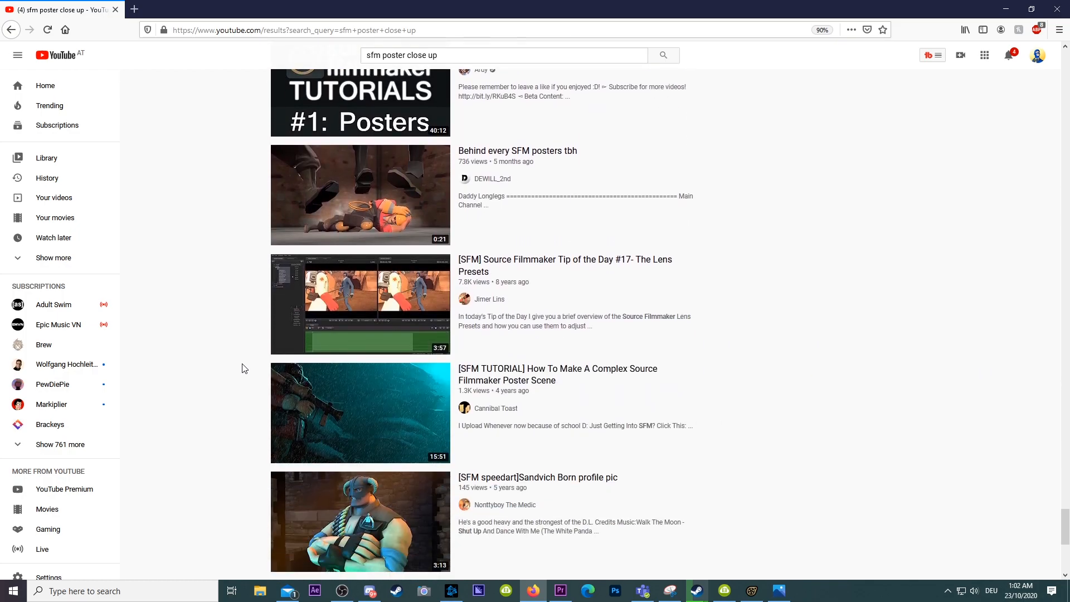
{"action": "key", "text": "alt+Tab"}
{"action": "mouse_move", "coordinate": [506, 196]}
{"action": "left_mouse_down"}
{"action": "mouse_move", "coordinate": [419, 217]}
{"action": "mouse_move", "coordinate": [438, 232]}
{"action": "left_mouse_up"}
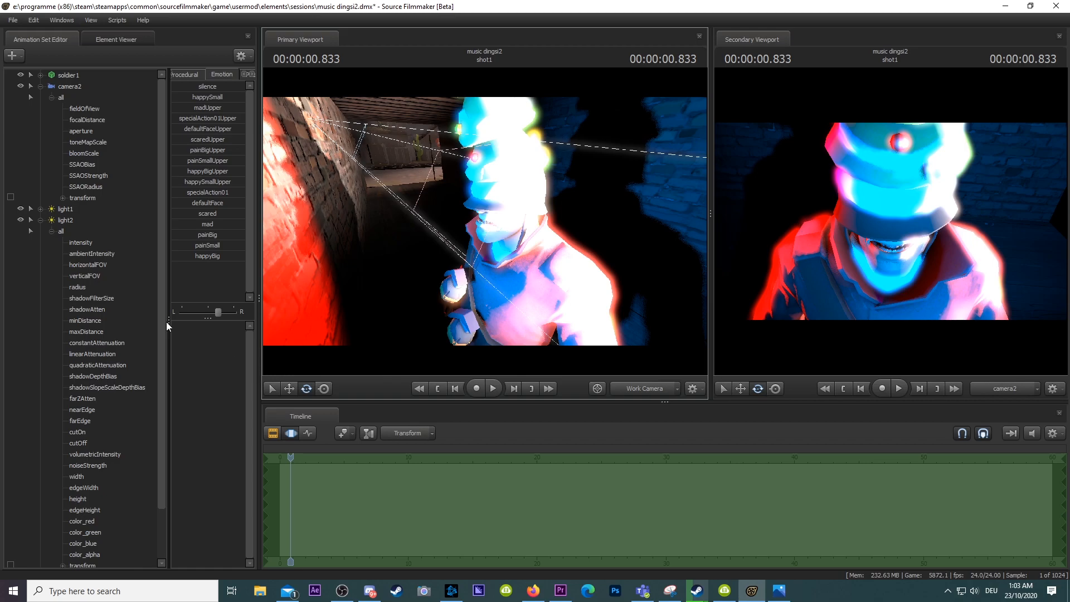
Step: Show soldier1's facial control sliders and adjust a light's horizontalFOV setting
{"action": "left_click", "coordinate": [75, 75]}
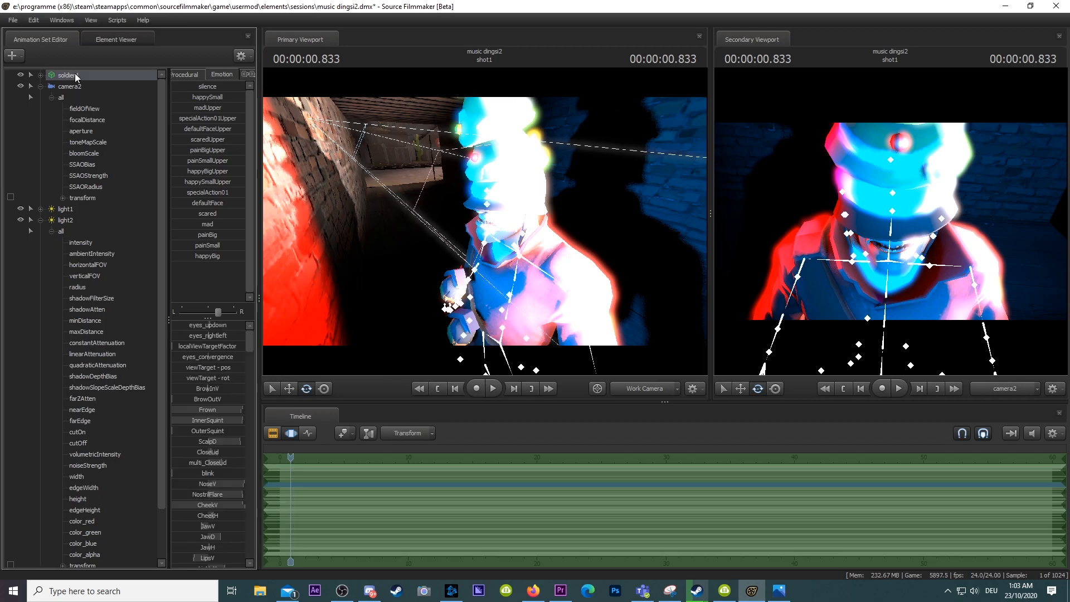
{"action": "right_click", "coordinate": [75, 75]}
{"action": "left_click", "coordinate": [274, 249]}
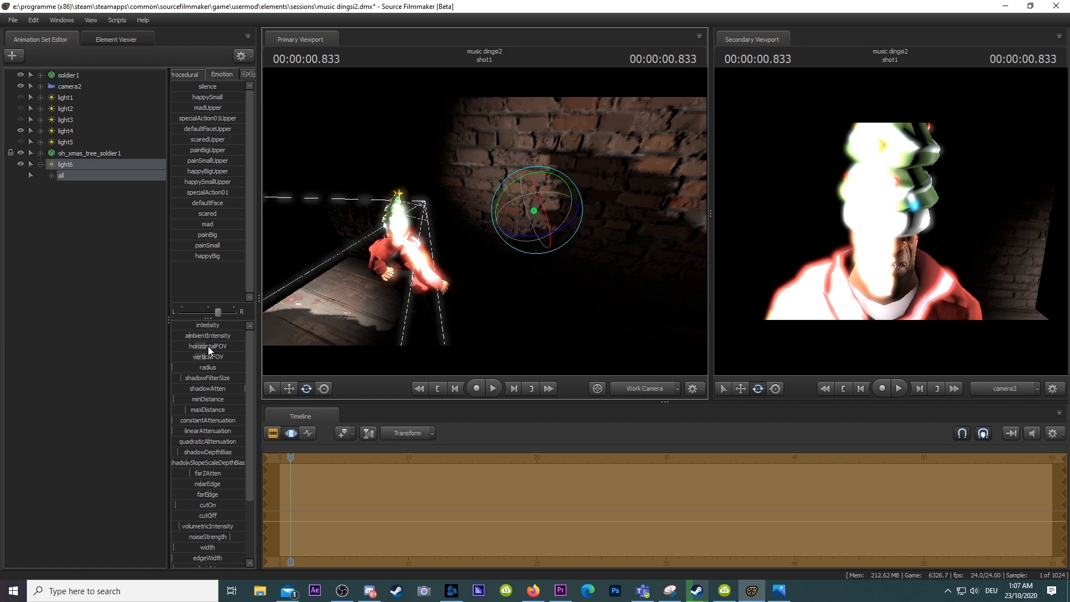
{"action": "left_click", "coordinate": [208, 346]}
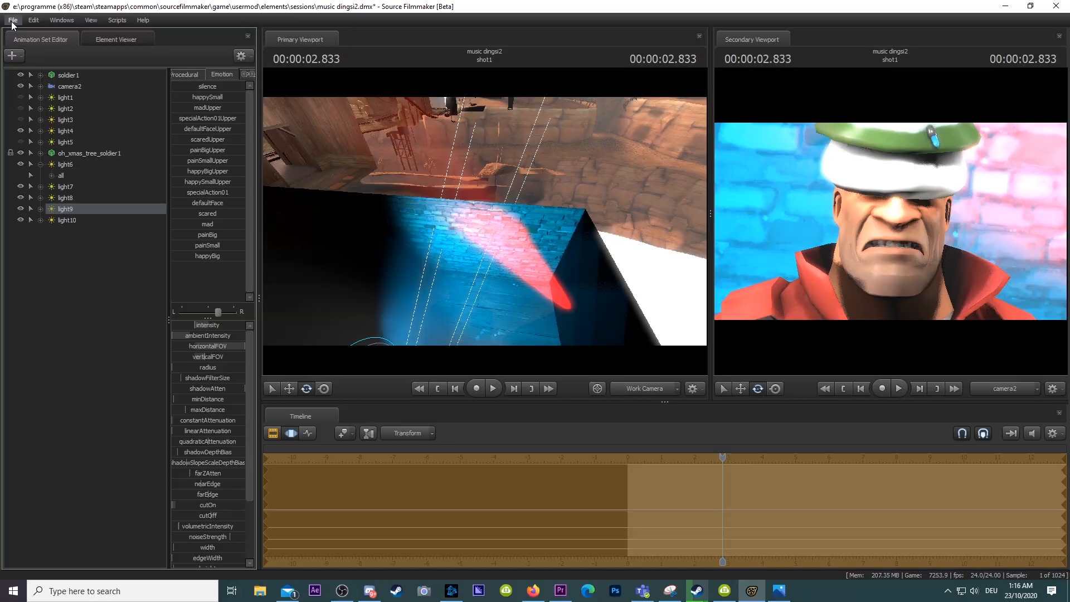
Step: Save the session and export the close-up as a poster, editing the output file name
{"action": "left_click", "coordinate": [13, 20]}
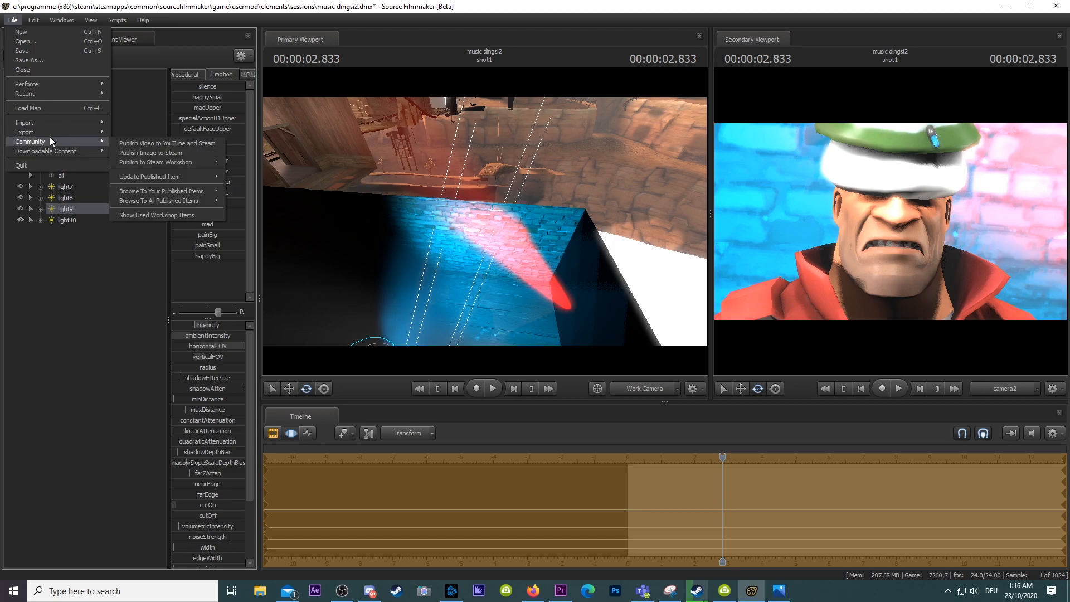
{"action": "mouse_move", "coordinate": [24, 133]}
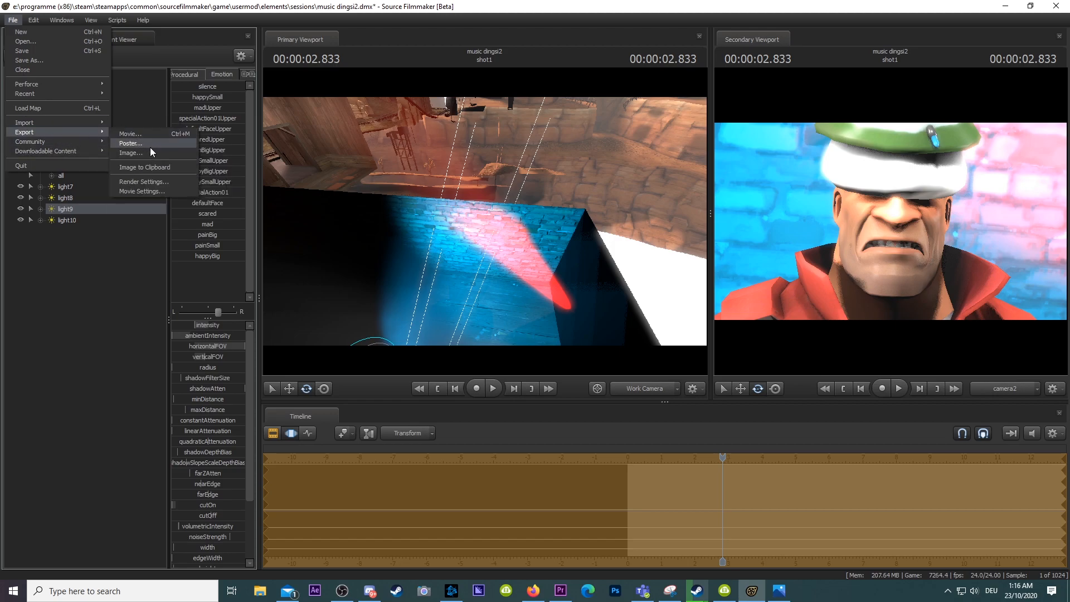
{"action": "left_click", "coordinate": [131, 143]}
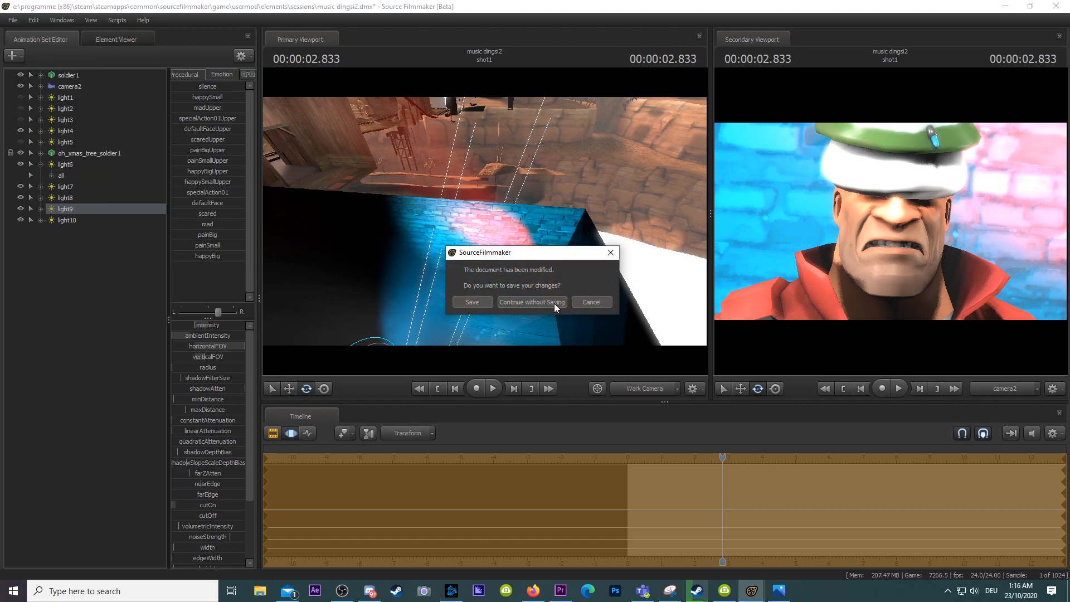
{"action": "left_click", "coordinate": [473, 303]}
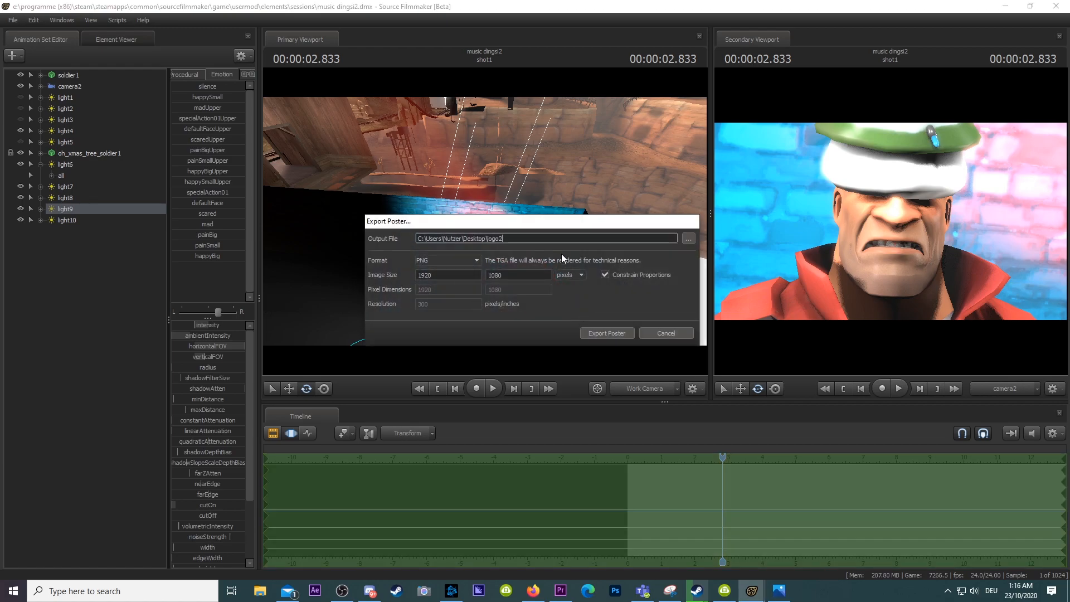
{"action": "left_click", "coordinate": [551, 241]}
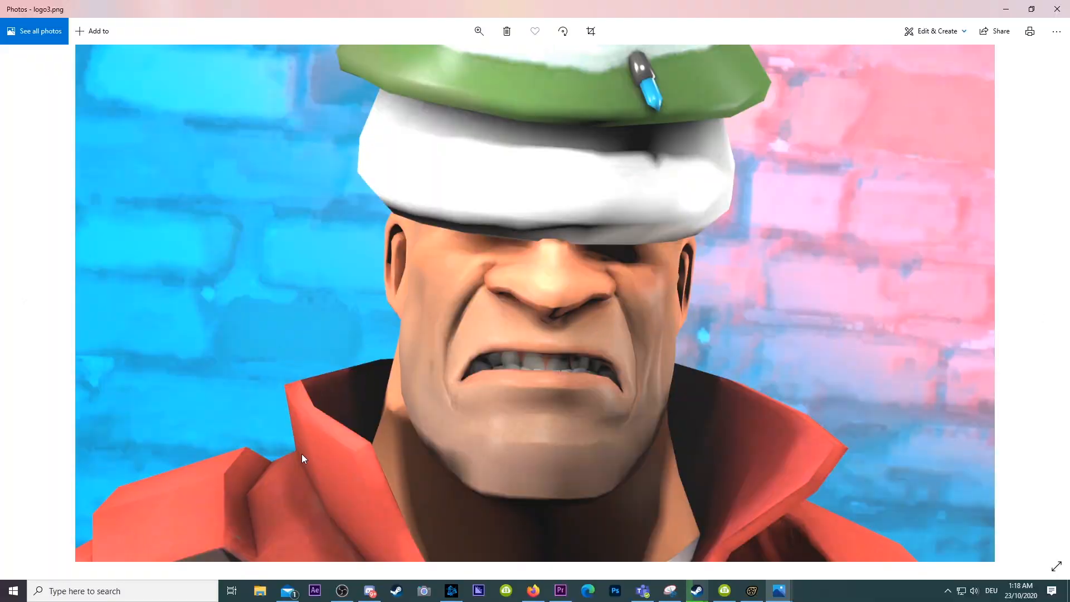
{"action": "scroll", "coordinate": [313, 469], "scroll_direction": "up", "scroll_amount": 3}
{"action": "scroll", "coordinate": [259, 488], "scroll_direction": "up", "scroll_amount": 3}
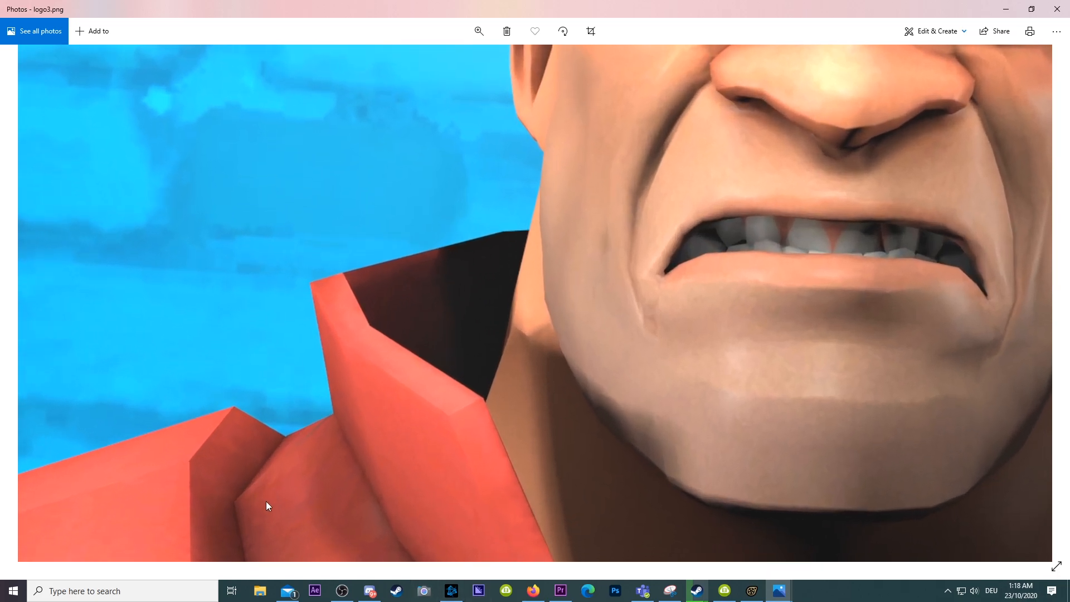
{"action": "scroll", "coordinate": [265, 501], "scroll_direction": "up", "scroll_amount": 2}
{"action": "mouse_move", "coordinate": [250, 416]}
{"action": "left_mouse_down"}
{"action": "mouse_move", "coordinate": [261, 360]}
{"action": "mouse_move", "coordinate": [422, 378]}
{"action": "mouse_move", "coordinate": [159, 514]}
{"action": "left_mouse_up"}
{"action": "scroll", "coordinate": [160, 514], "scroll_direction": "down", "scroll_amount": 3}
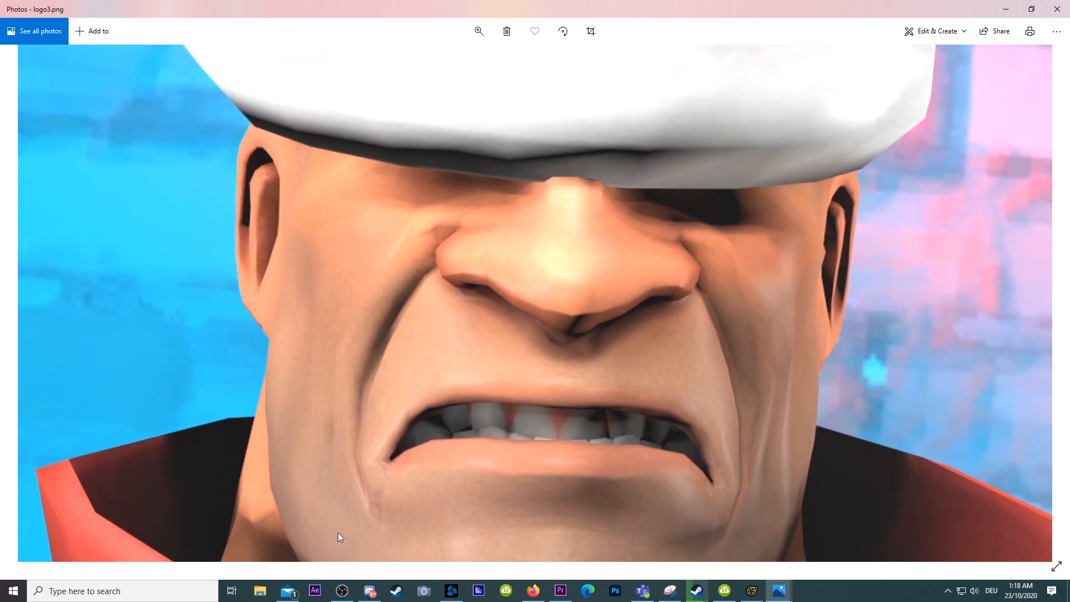
{"action": "scroll", "coordinate": [338, 533], "scroll_direction": "up", "scroll_amount": 3}
{"action": "left_click_drag", "start_coordinate": [156, 322], "coordinate": [477, 382]}
{"action": "scroll", "coordinate": [477, 382], "scroll_direction": "down", "scroll_amount": 3}
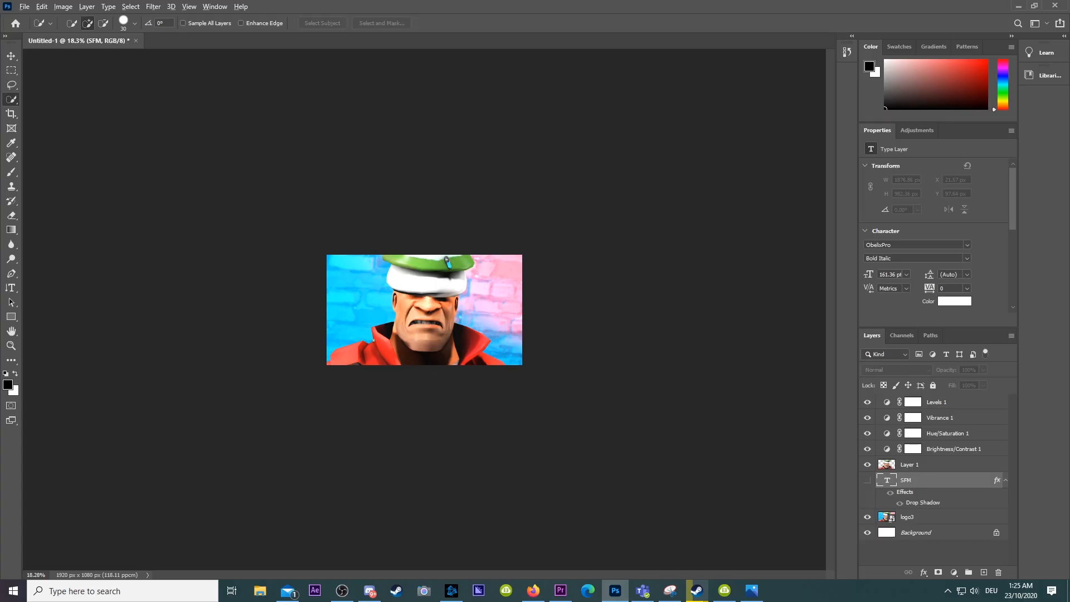
{"action": "scroll", "coordinate": [368, 325], "scroll_direction": "up", "scroll_amount": 2, "text": "alt"}
{"action": "scroll", "coordinate": [352, 335], "scroll_direction": "up", "scroll_amount": 2, "text": "alt"}
{"action": "scroll", "coordinate": [329, 355], "scroll_direction": "up", "scroll_amount": 2, "text": "alt"}
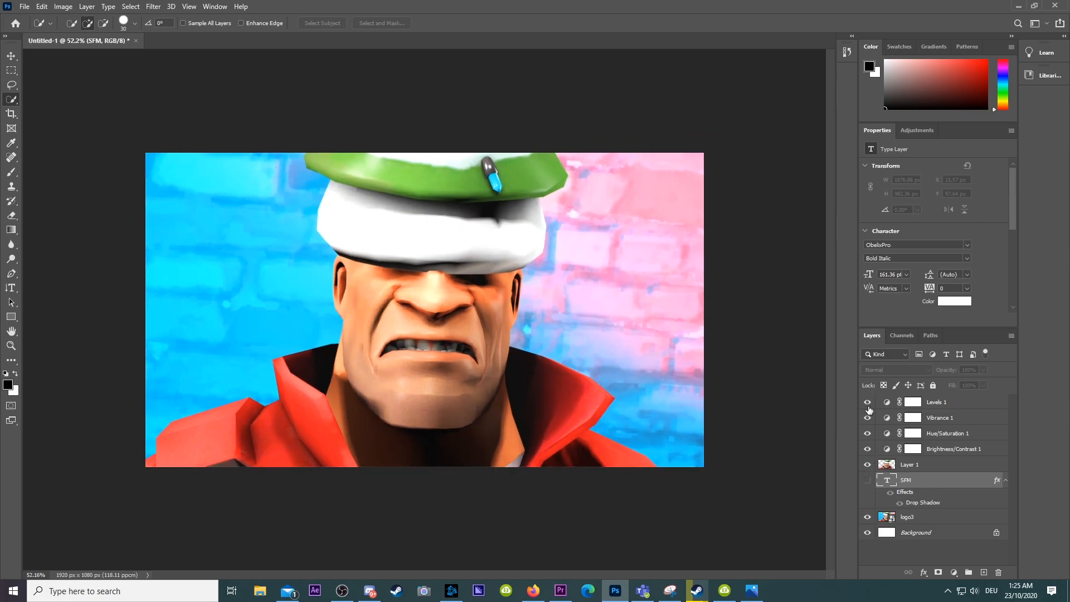
Step: Toggle the Levels, Vibrance, Hue/Saturation and Brightness/Contrast layers off then back on
{"action": "left_click_drag", "start_coordinate": [868, 401], "coordinate": [868, 450]}
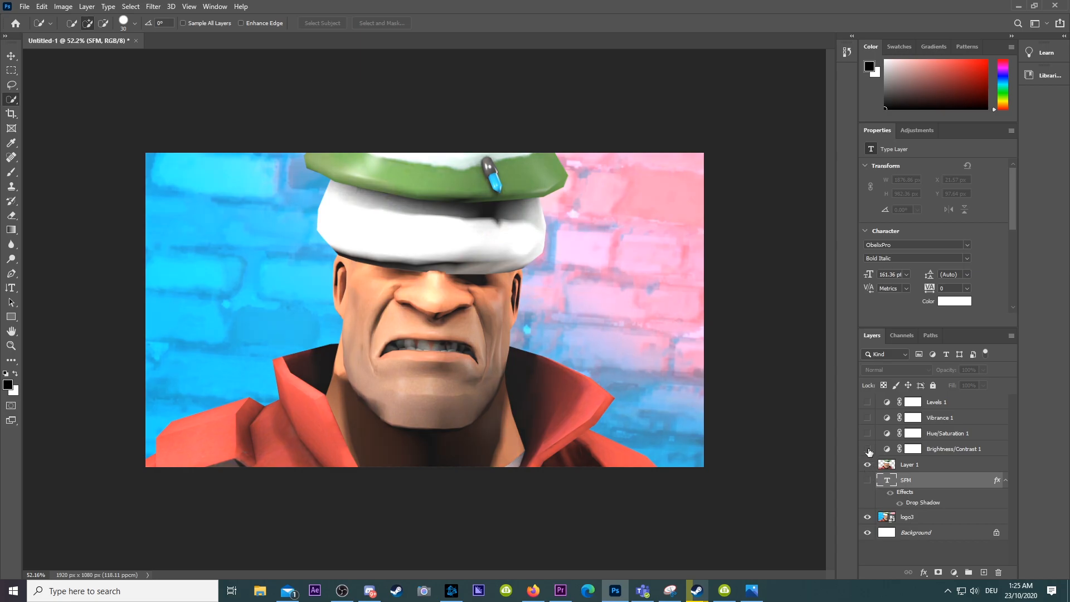
{"action": "left_click_drag", "start_coordinate": [868, 402], "coordinate": [868, 449]}
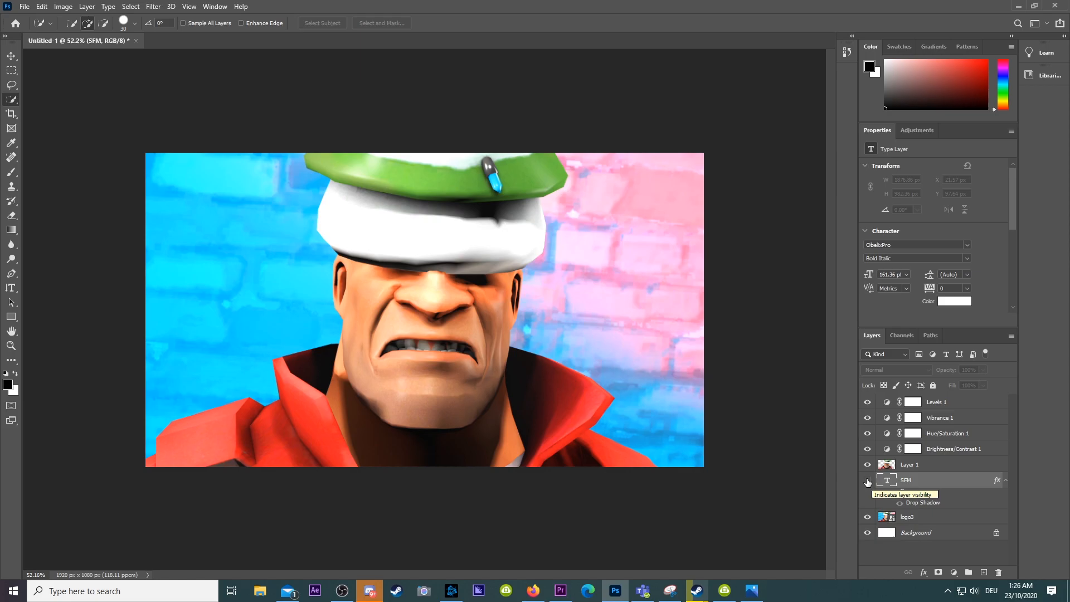
Step: Reveal the SFM text layer, move it above Layer 1, then delete it
{"action": "left_click", "coordinate": [867, 481]}
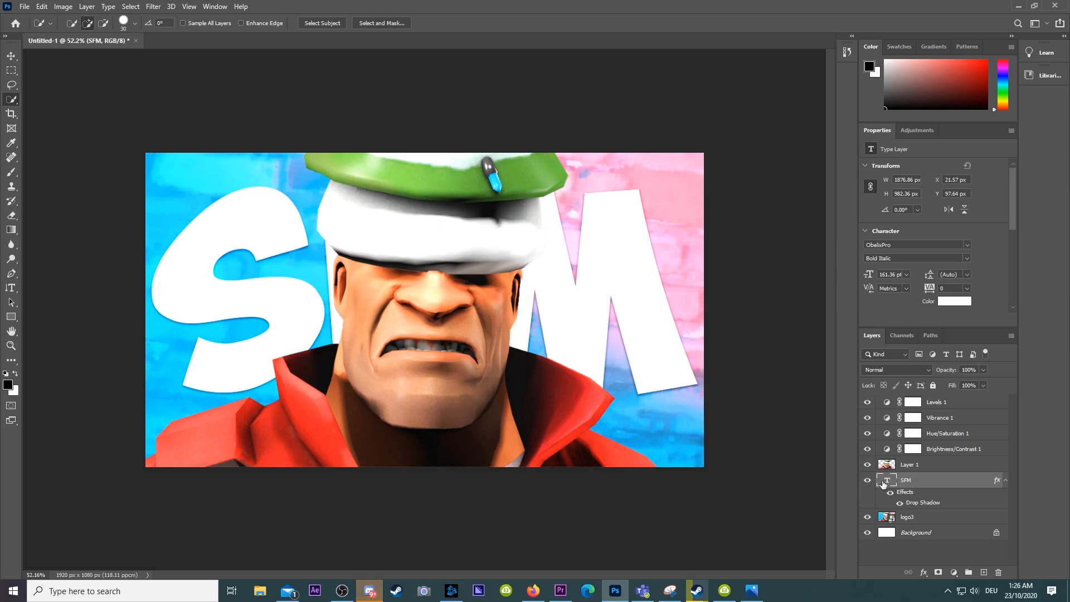
{"action": "left_click_drag", "start_coordinate": [927, 480], "coordinate": [926, 458]}
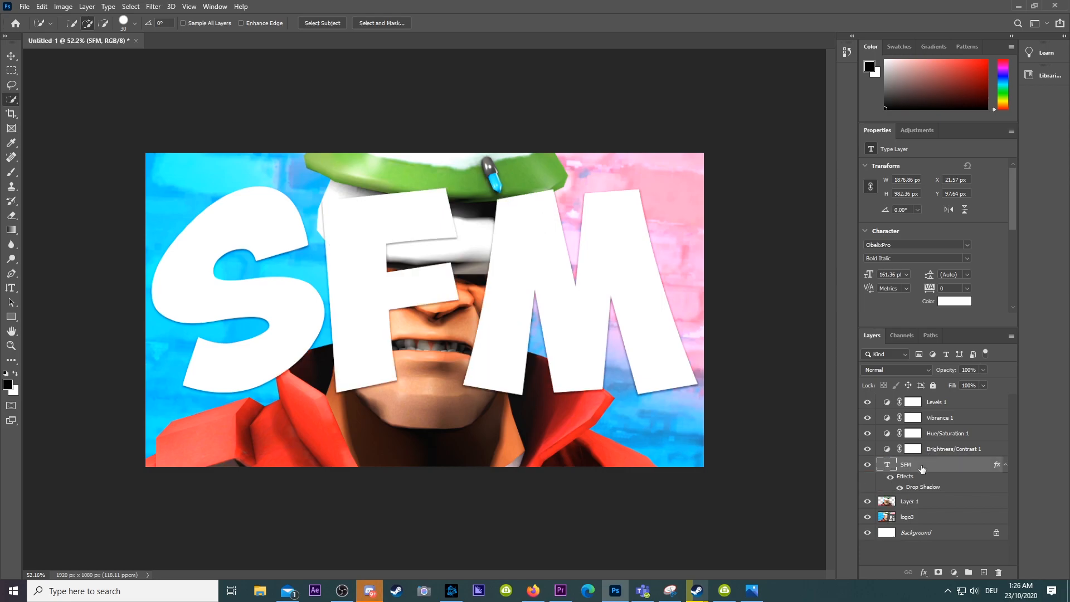
{"action": "key", "text": "Delete"}
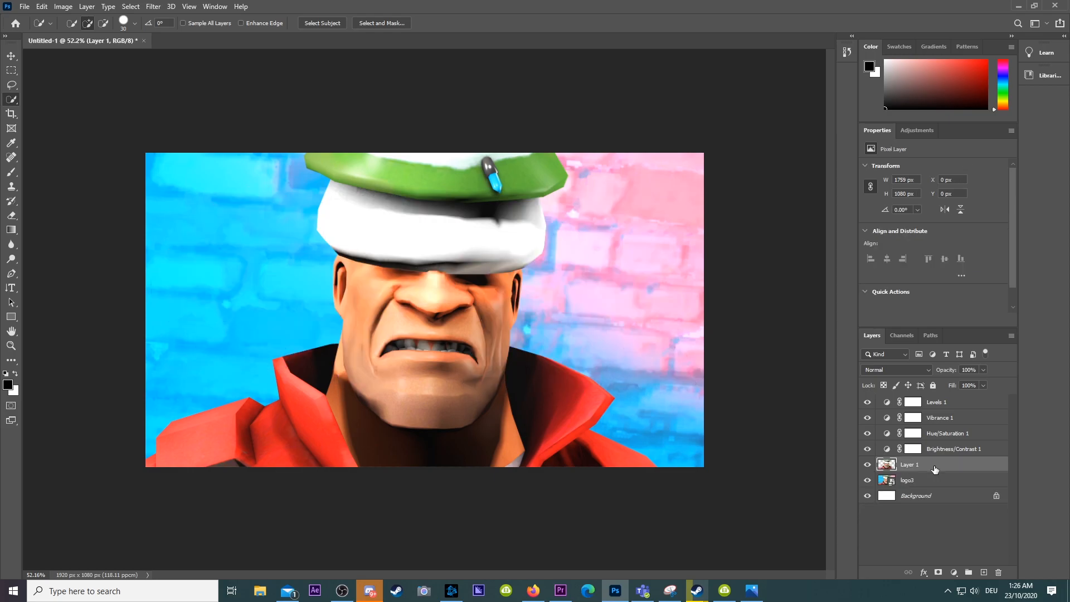